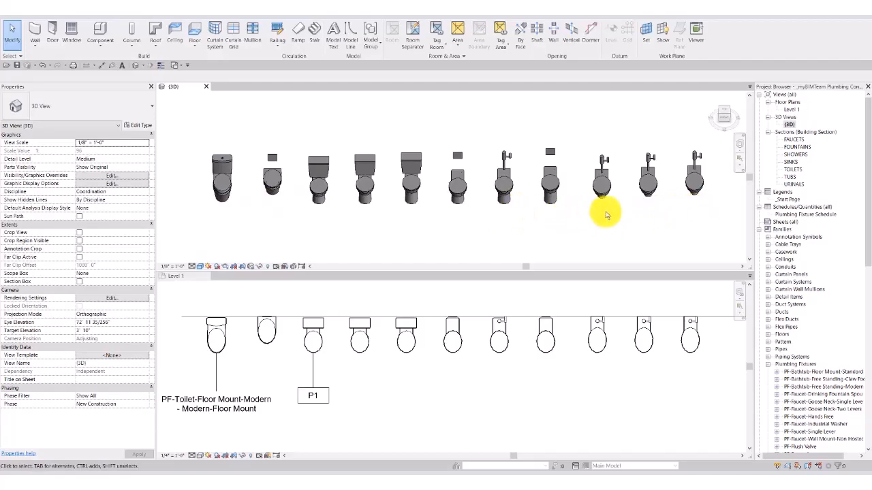
Step: Toggle Concealed Valve w Sensor on and back off for the seventh toilet in the row, and open its type properties
click(503, 185)
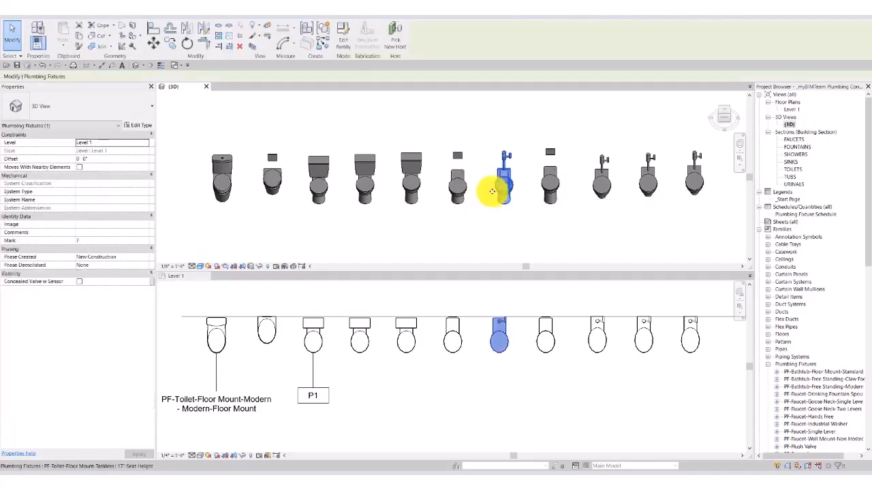
click(79, 281)
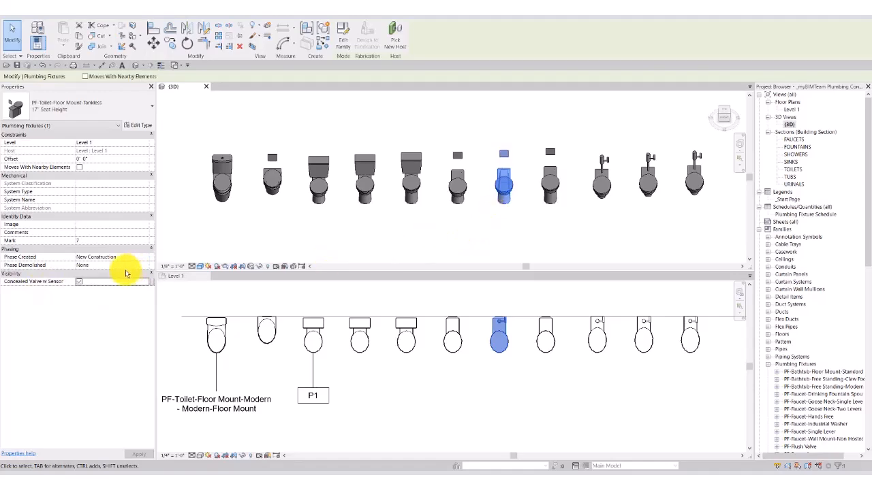
click(79, 282)
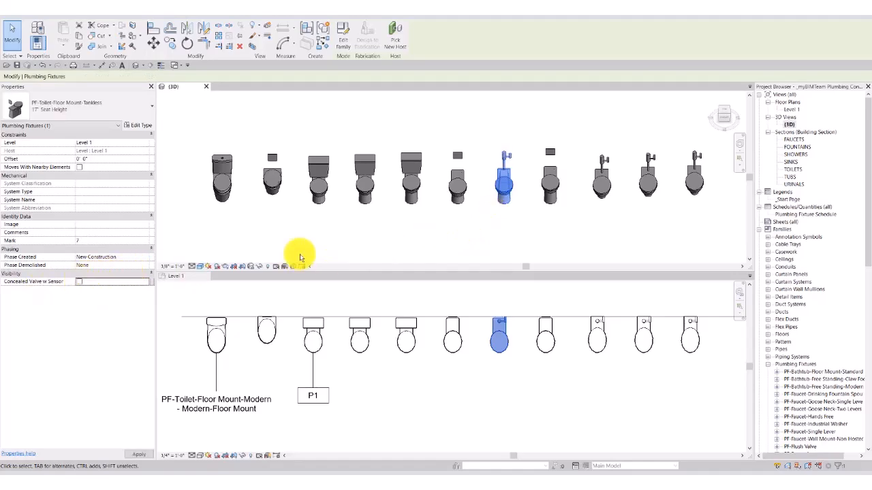
click(136, 126)
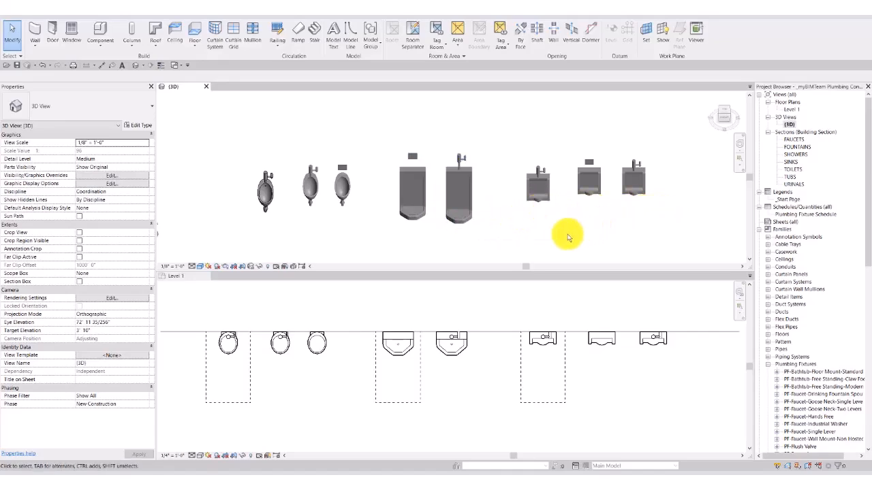
Step: Toggle Exposed Flush Valve in the type properties of the middle bowl urinal, leaving it enabled, and apply
click(312, 199)
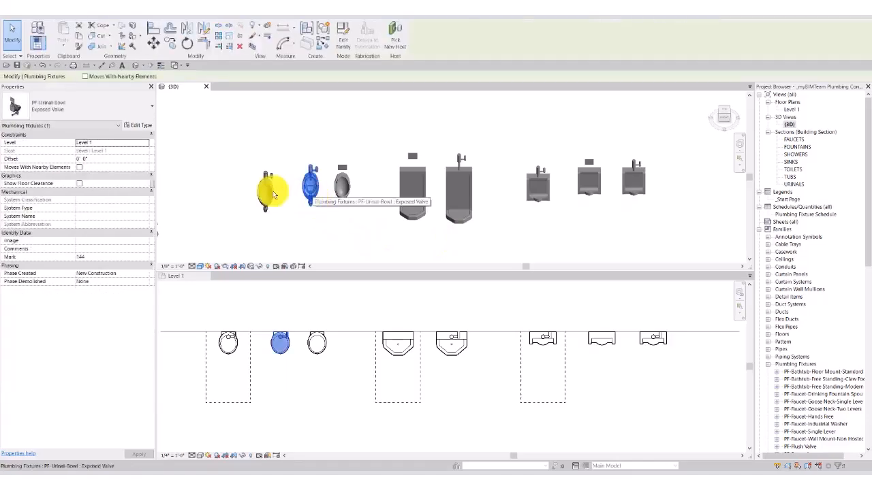
click(141, 126)
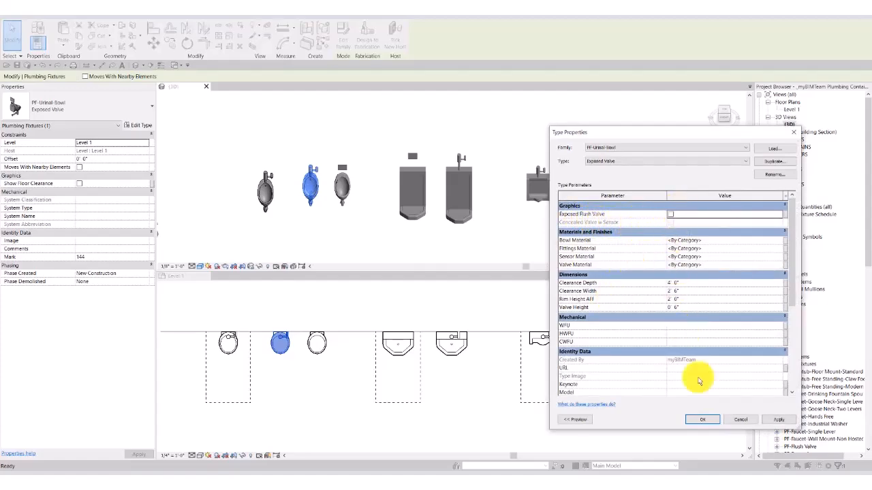
click(670, 214)
click(770, 419)
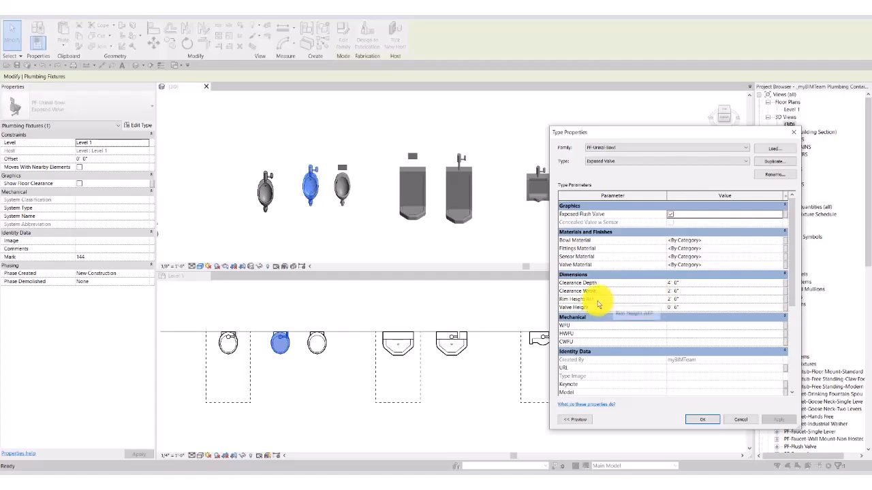
click(707, 422)
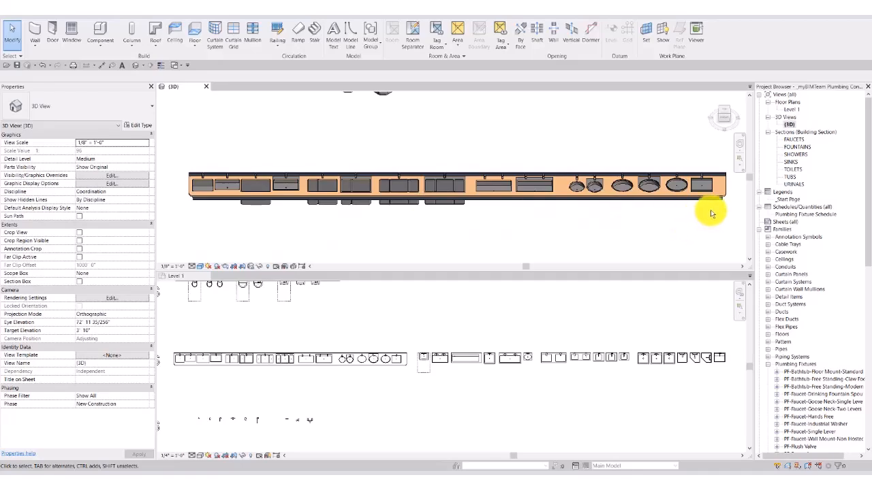
Step: Examine the faucet, splashguard and dimension type parameters of the corner mop sink with the left faucet
scroll(326, 219, up, 5)
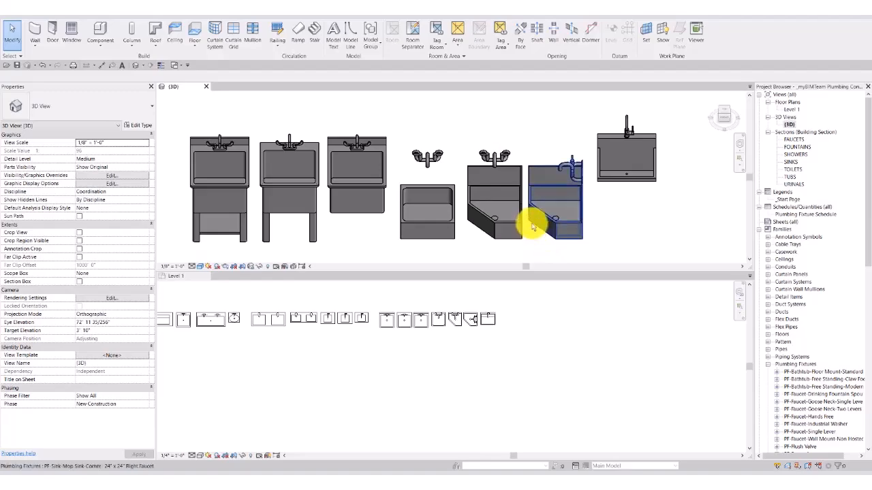
click(477, 202)
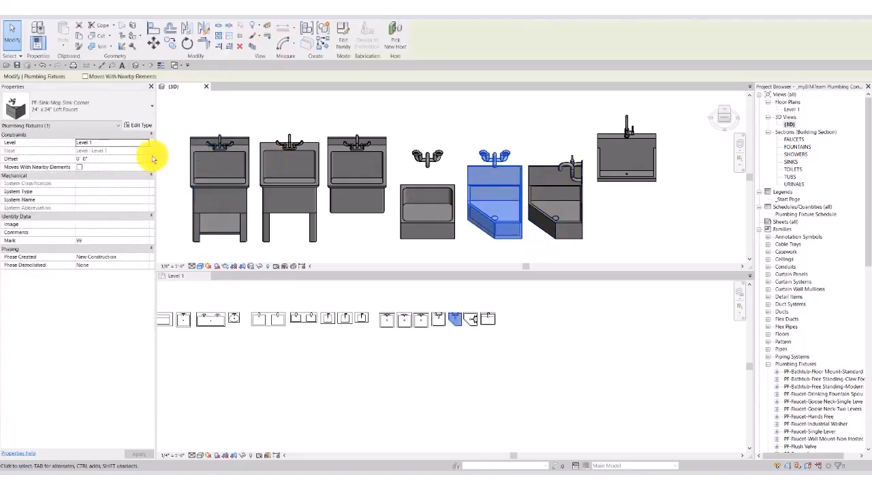
click(133, 125)
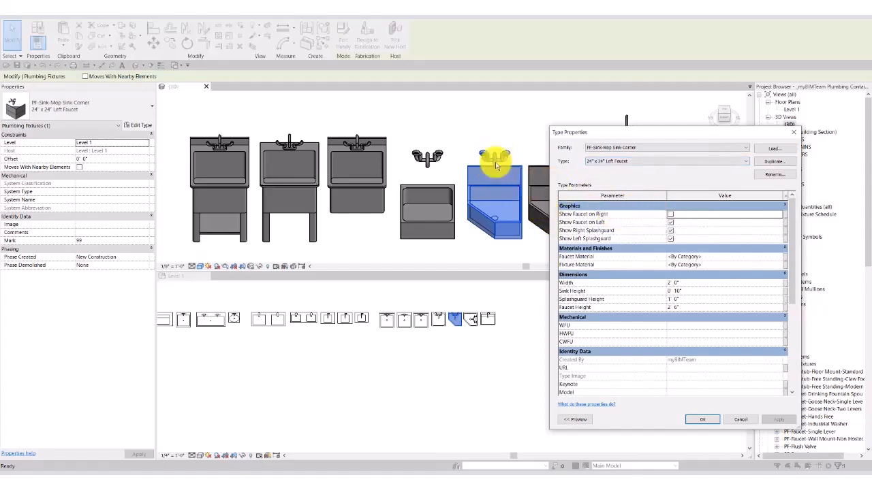
click(793, 132)
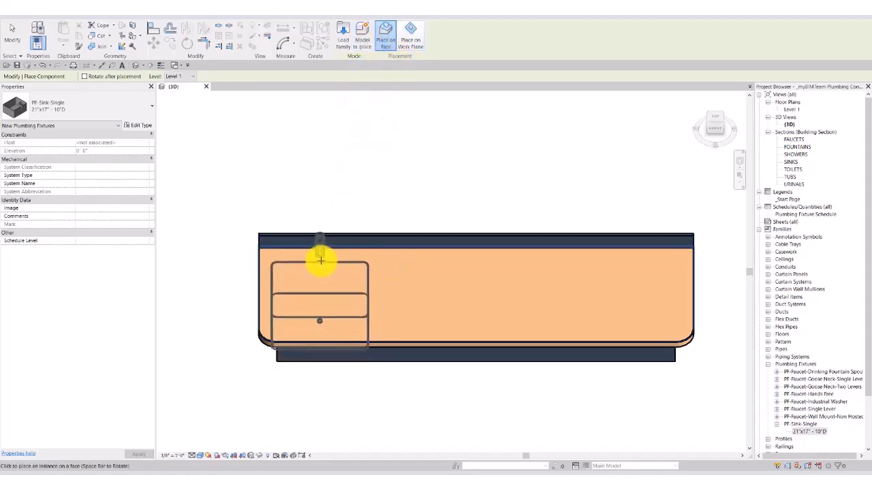
Step: Place one PF-Sink-Single 21"x17" - 10"D on the countertop face near its left end
click(324, 260)
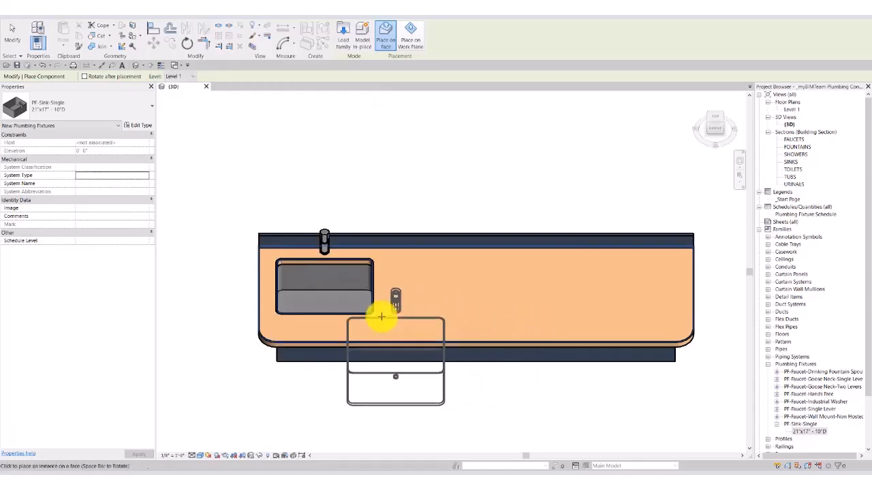
key(Escape)
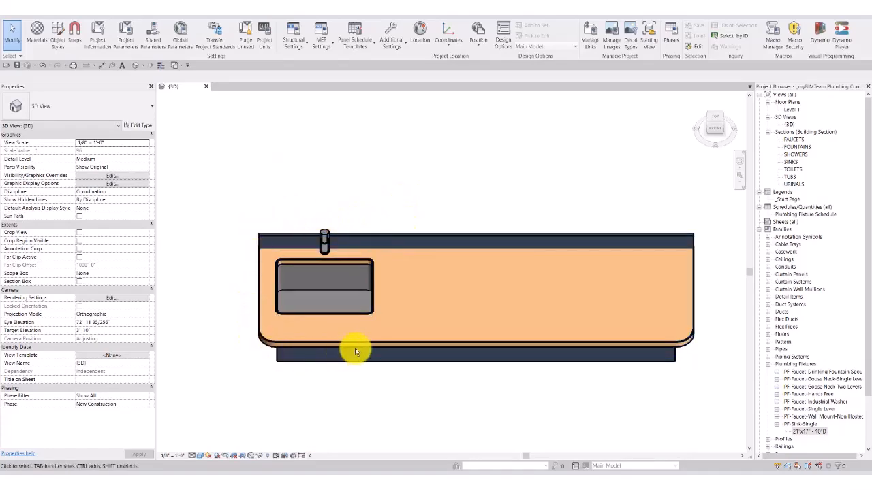
Step: Enable Show Topmount in the type properties of the countertop sink and apply it
click(314, 263)
click(321, 242)
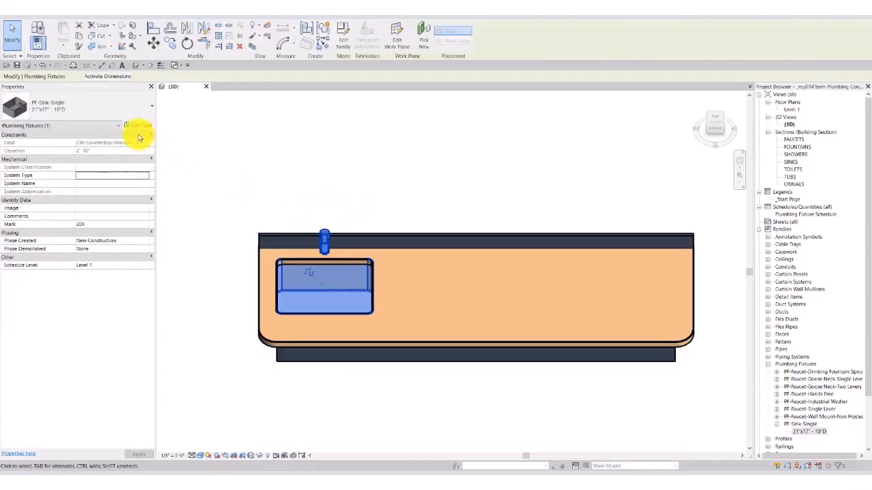
click(130, 126)
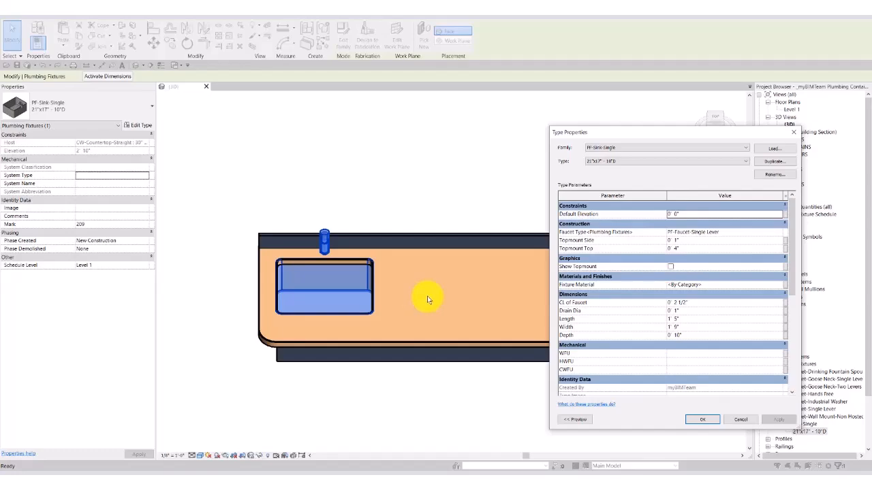
click(670, 267)
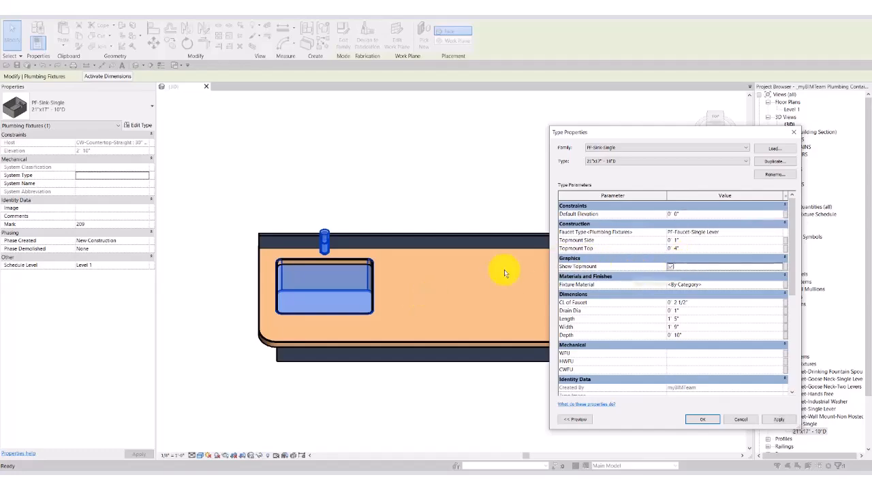
click(778, 419)
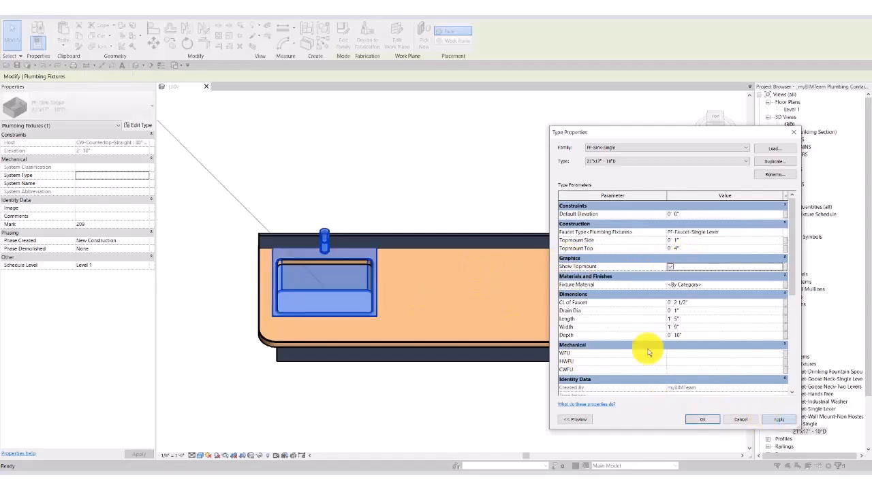
Step: Set the sink's faucet type to PF-Faucet-Goose Neck-Single Lever, accept the type properties and deselect the sink
click(780, 232)
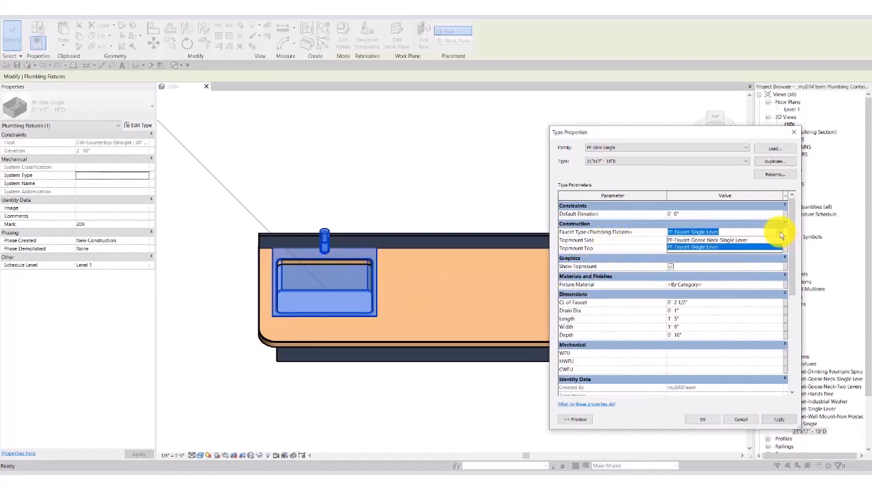
click(723, 244)
click(778, 420)
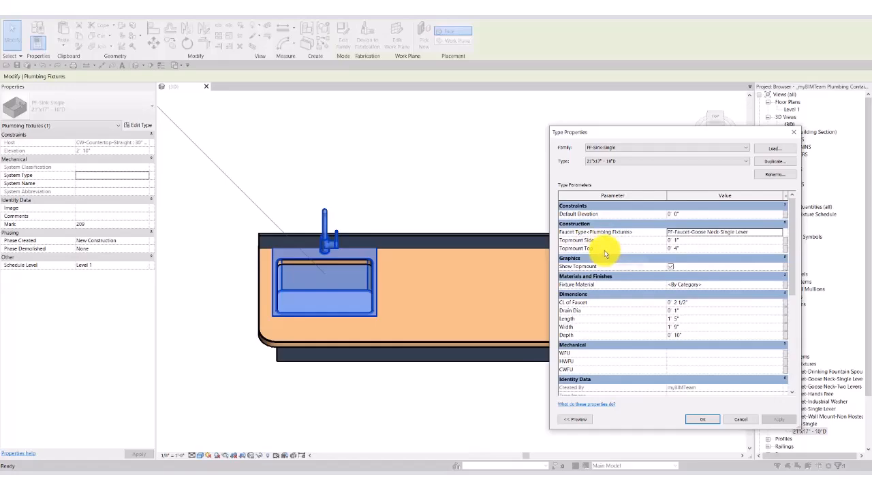
click(702, 419)
click(496, 232)
click(393, 195)
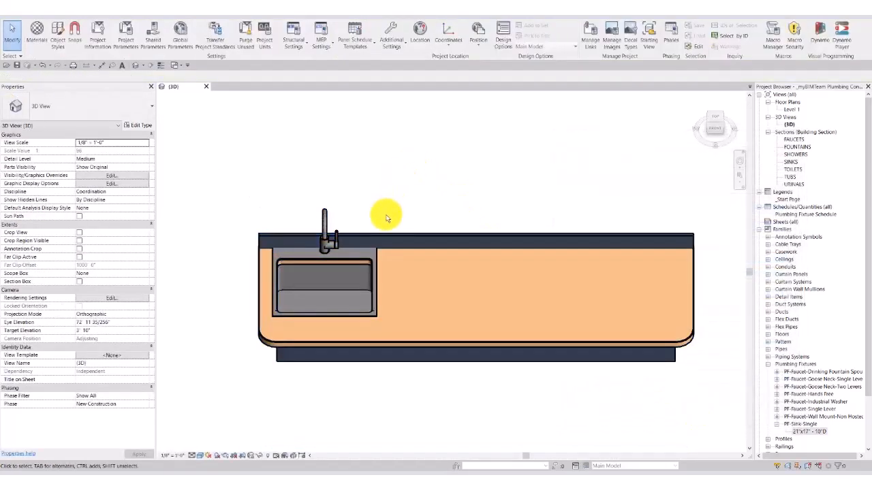
shift+middle_drag(399, 224, 502, 169)
click(373, 204)
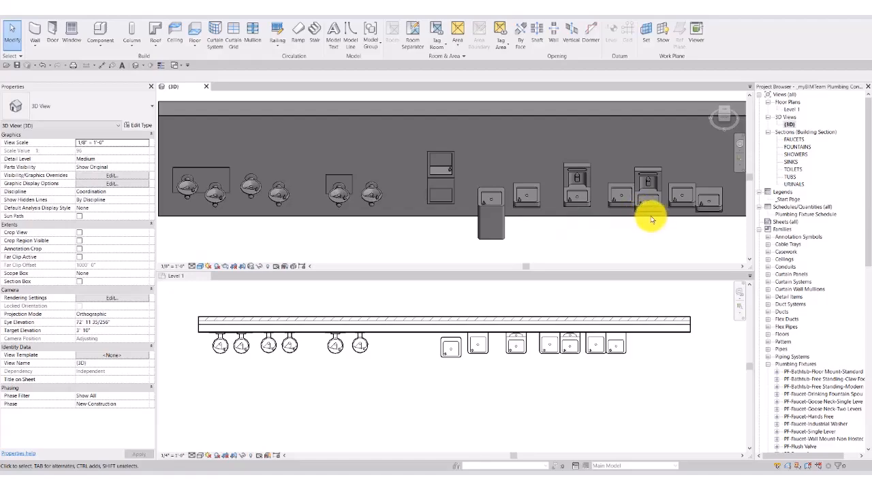
Step: Examine the back panel, bowl height and width type parameters of the double-bowl fountain with the back panel
click(212, 205)
click(137, 126)
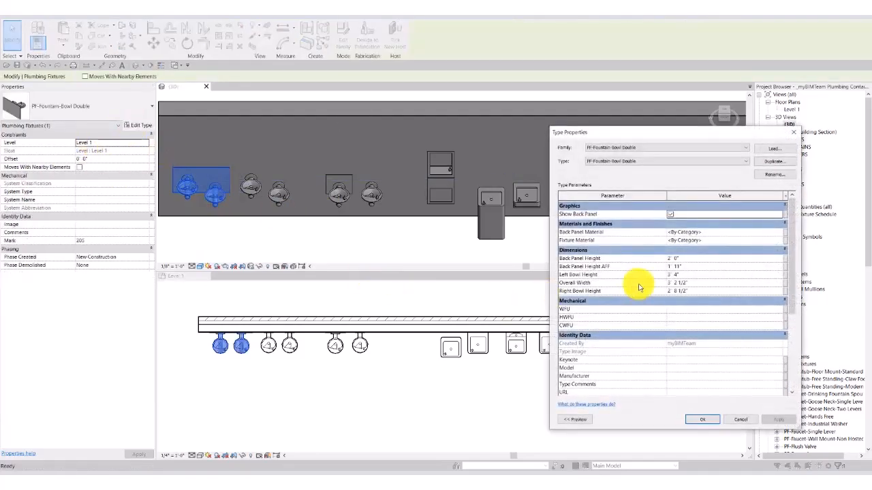
click(670, 215)
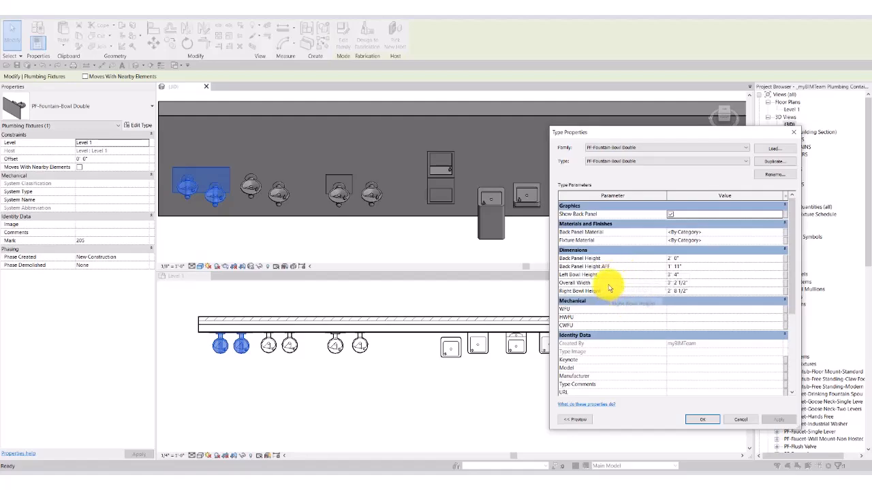
click(696, 423)
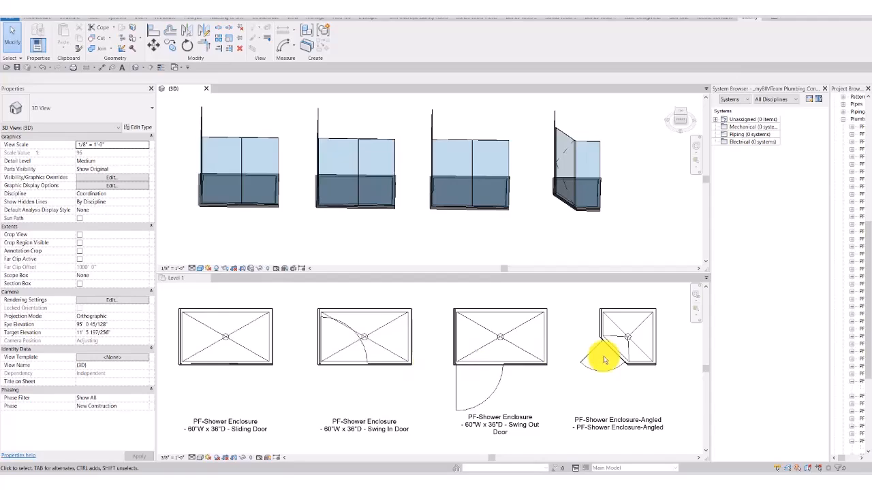
Step: Examine the door options, materials and dimensions in the type properties of the sliding-door shower enclosure
click(253, 210)
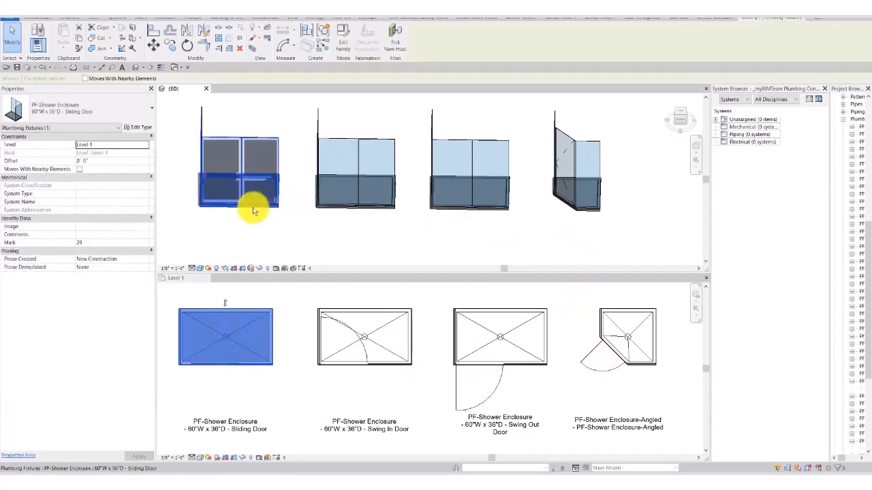
click(139, 130)
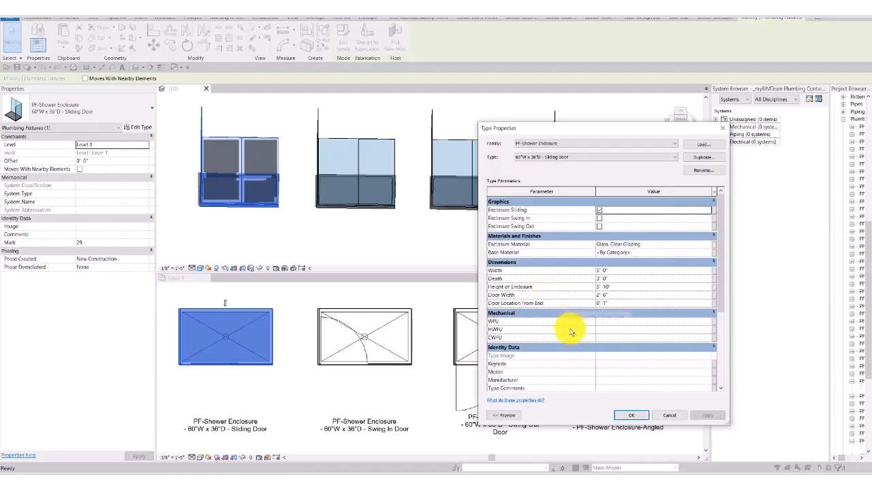
click(631, 416)
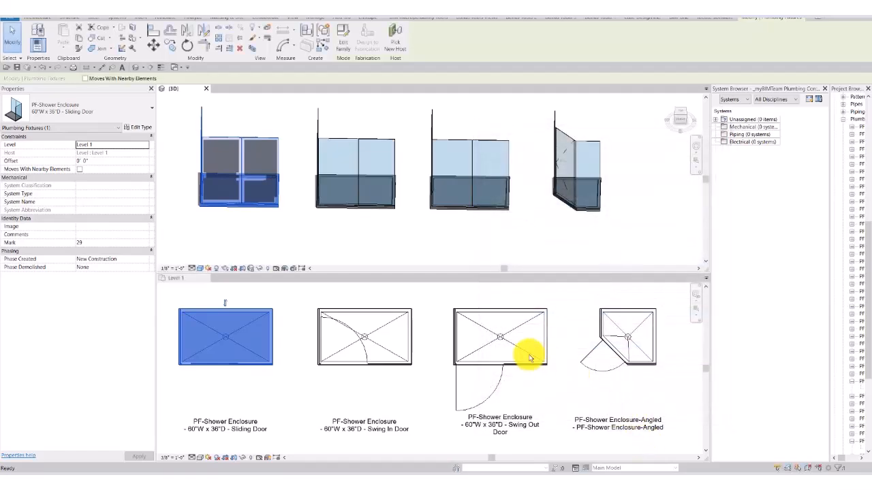